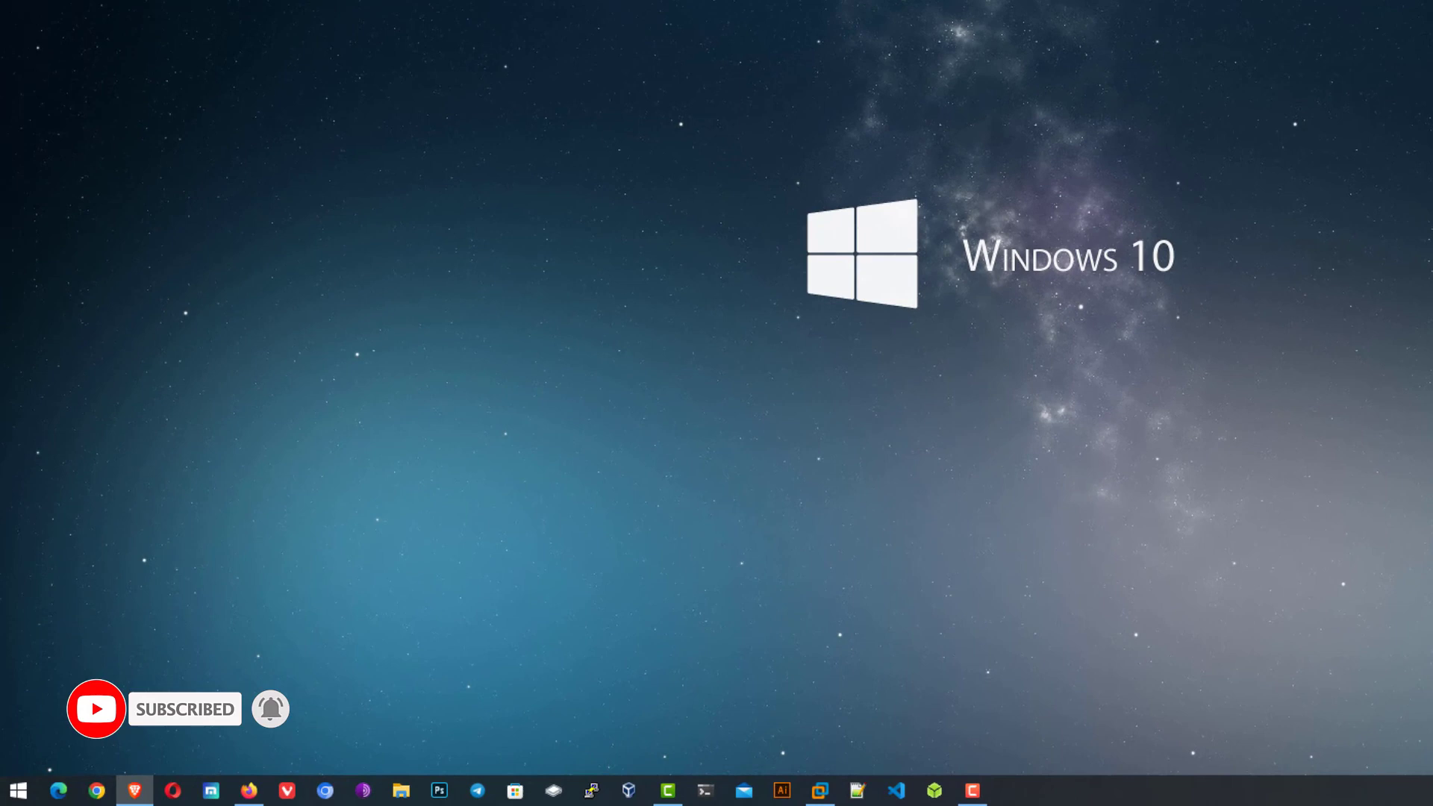
- Open the host's Start menu to search for cmd and launch Command Prompt as administrator
{"action": "key", "text": "super"}
{"action": "key", "text": "super"}
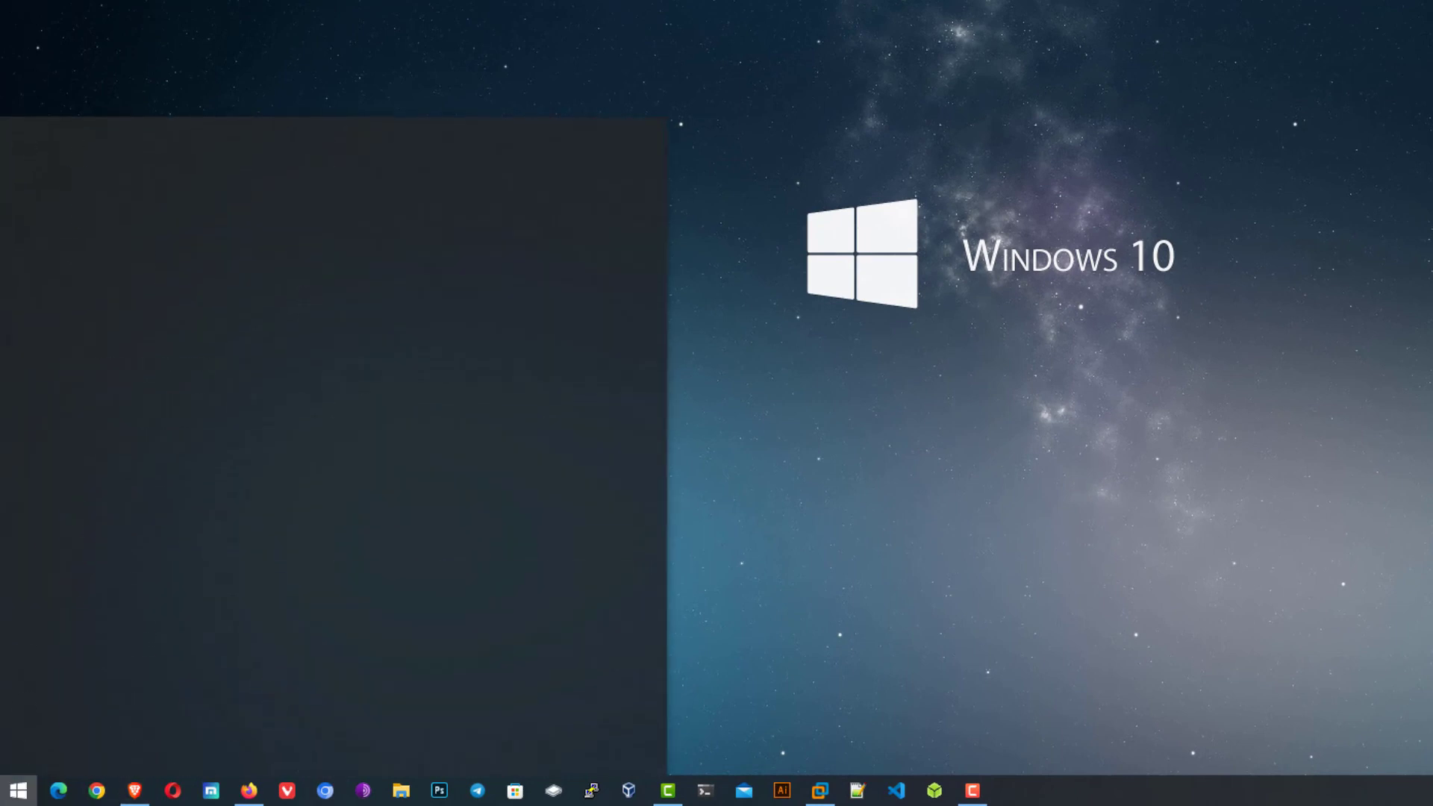
{"action": "type", "text": "cmd"}
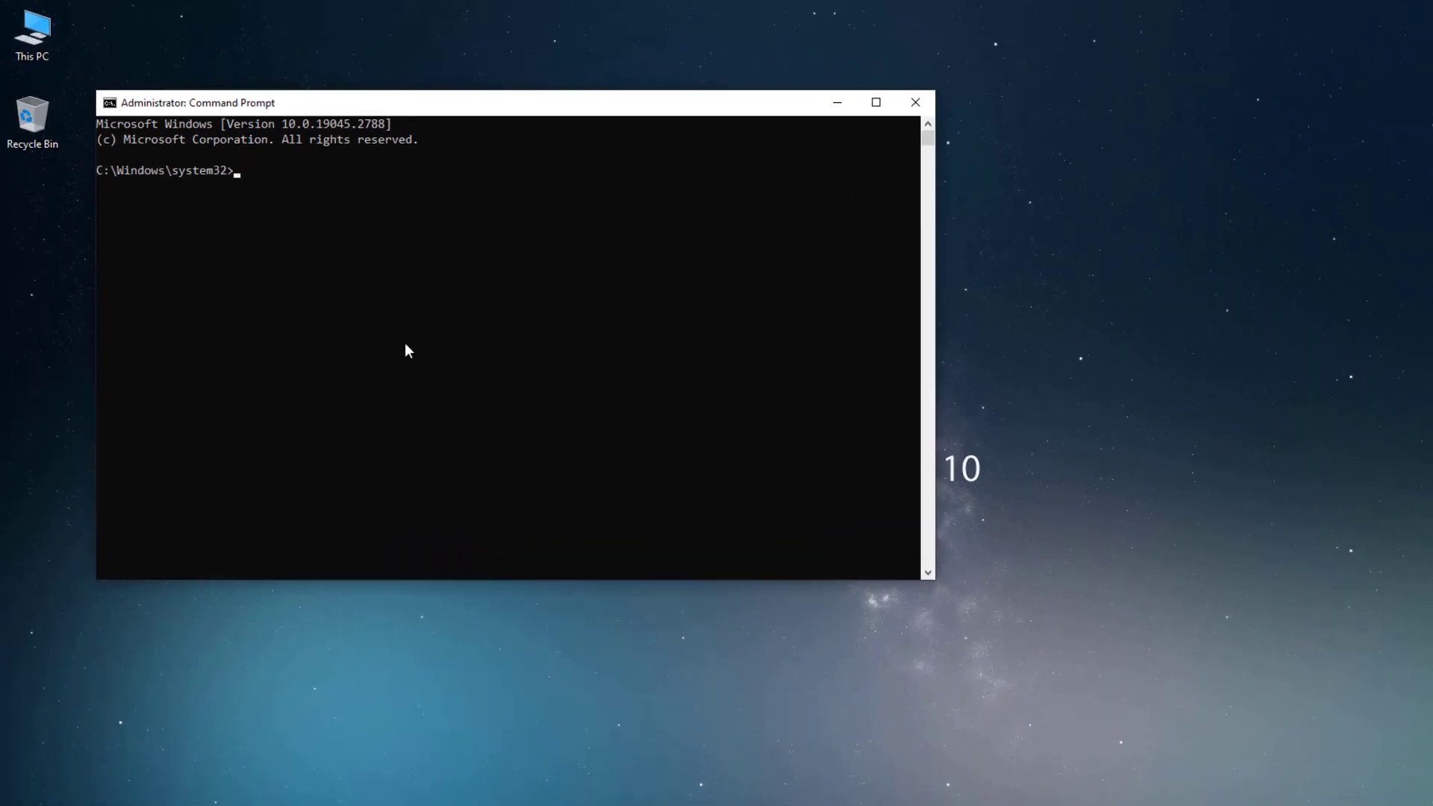
{"action": "type", "text": "sl"}
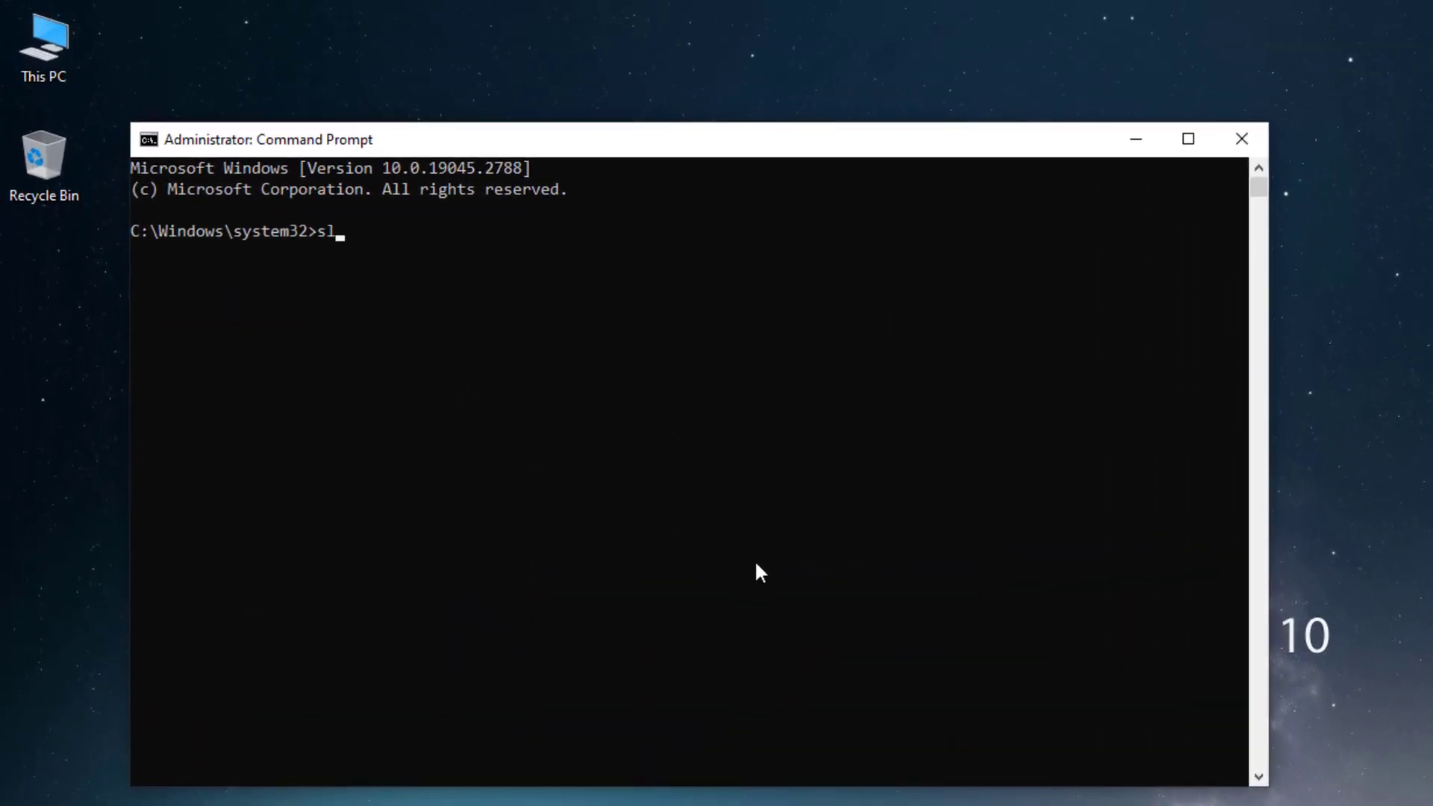
{"action": "type", "text": "mgr /s"}
- Run slmgr /dli to show the host's retail Licensed status, then switch to the Windows 10 VM
{"action": "key", "text": "BackSpace"}
{"action": "type", "text": "dl"}
{"action": "type", "text": "i"}
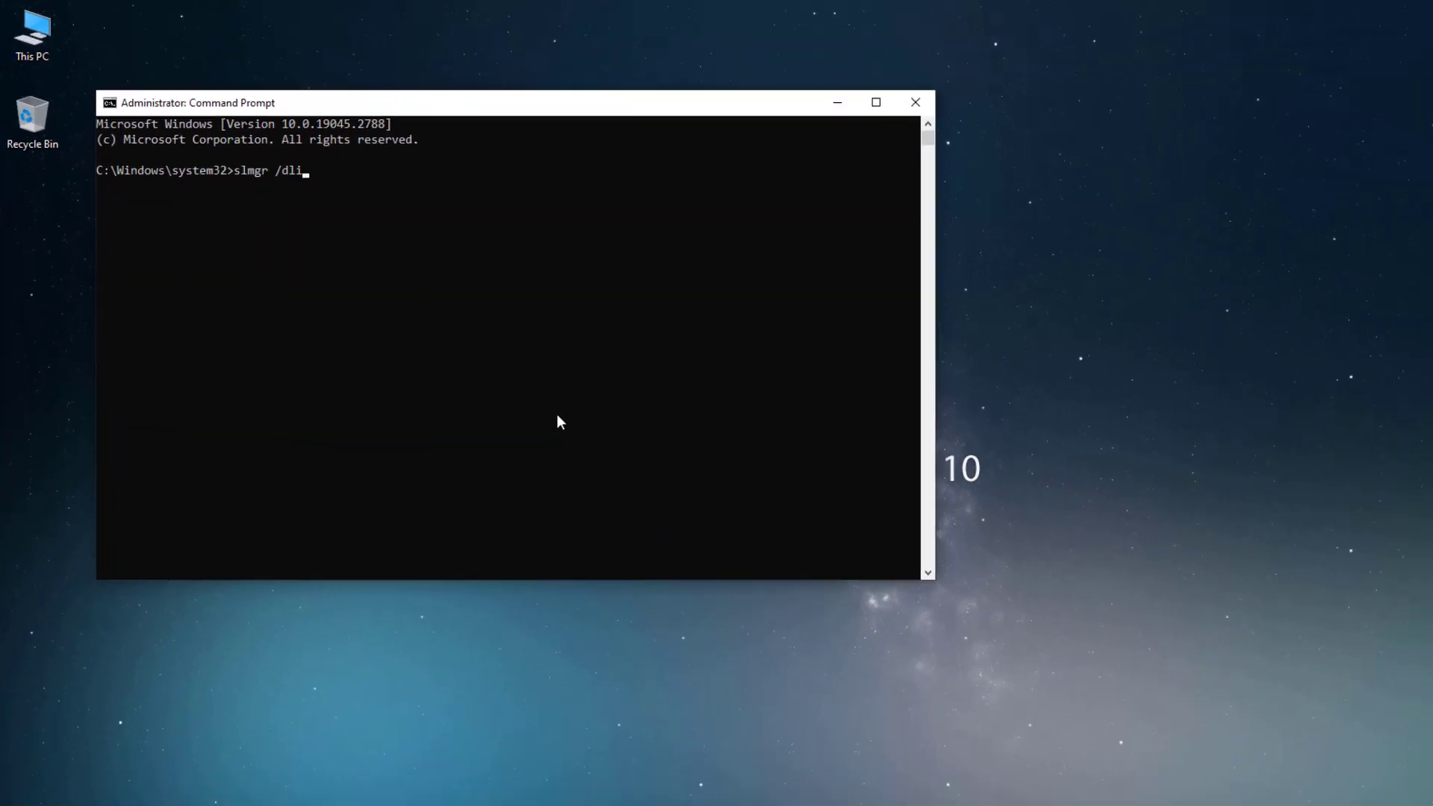
{"action": "key", "text": "Return"}
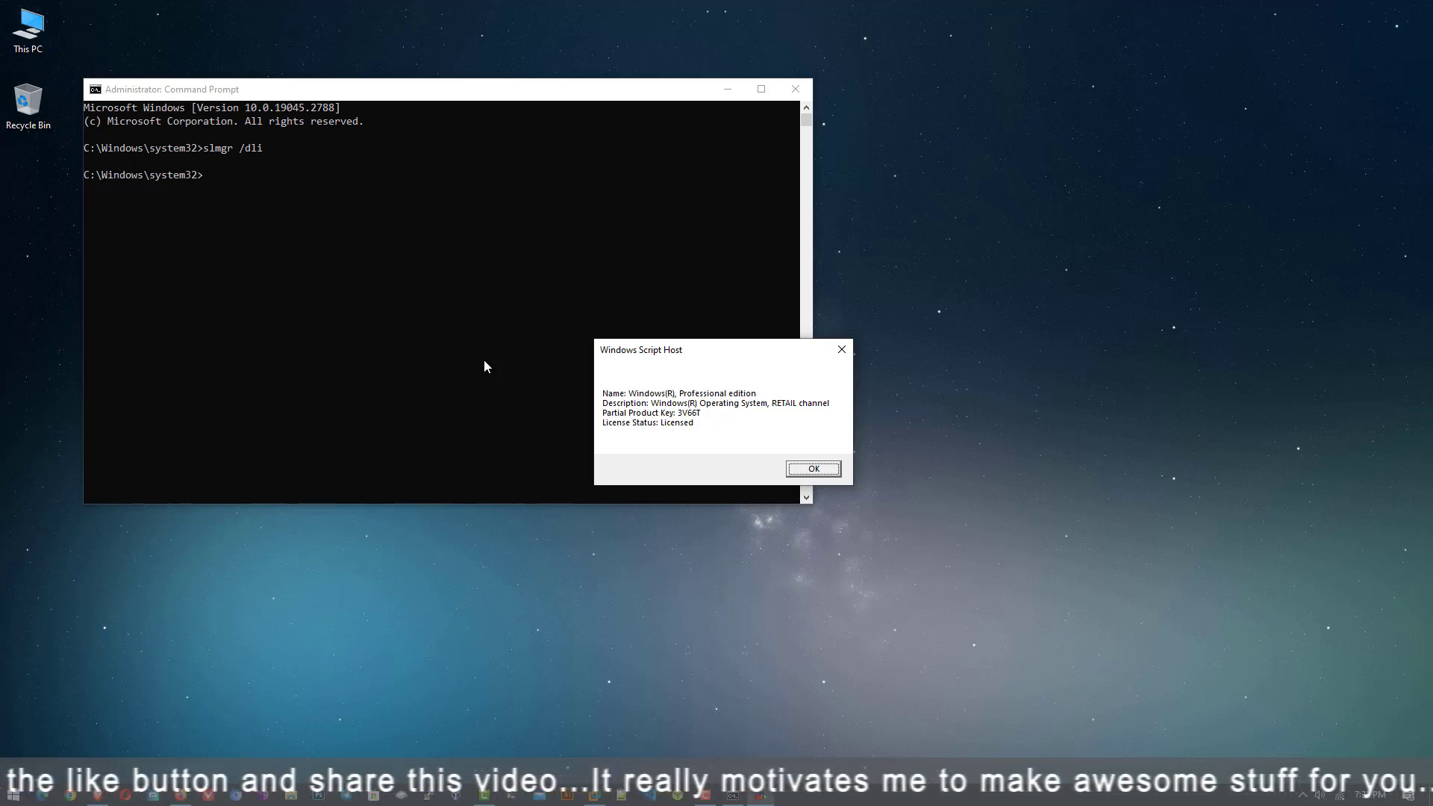
{"action": "left_click", "coordinate": [788, 96]}
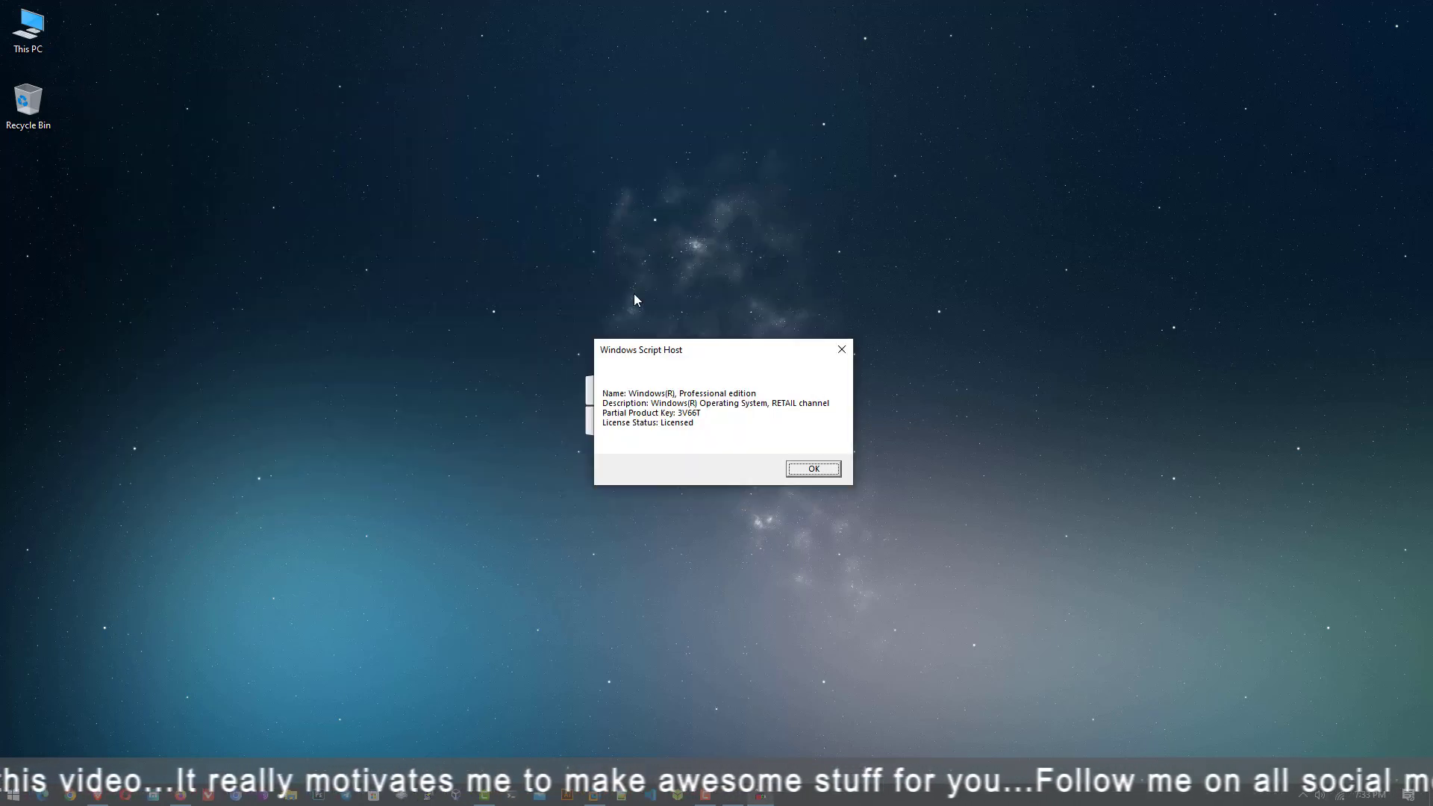
{"action": "left_click_drag", "start_coordinate": [706, 349], "coordinate": [169, 219]}
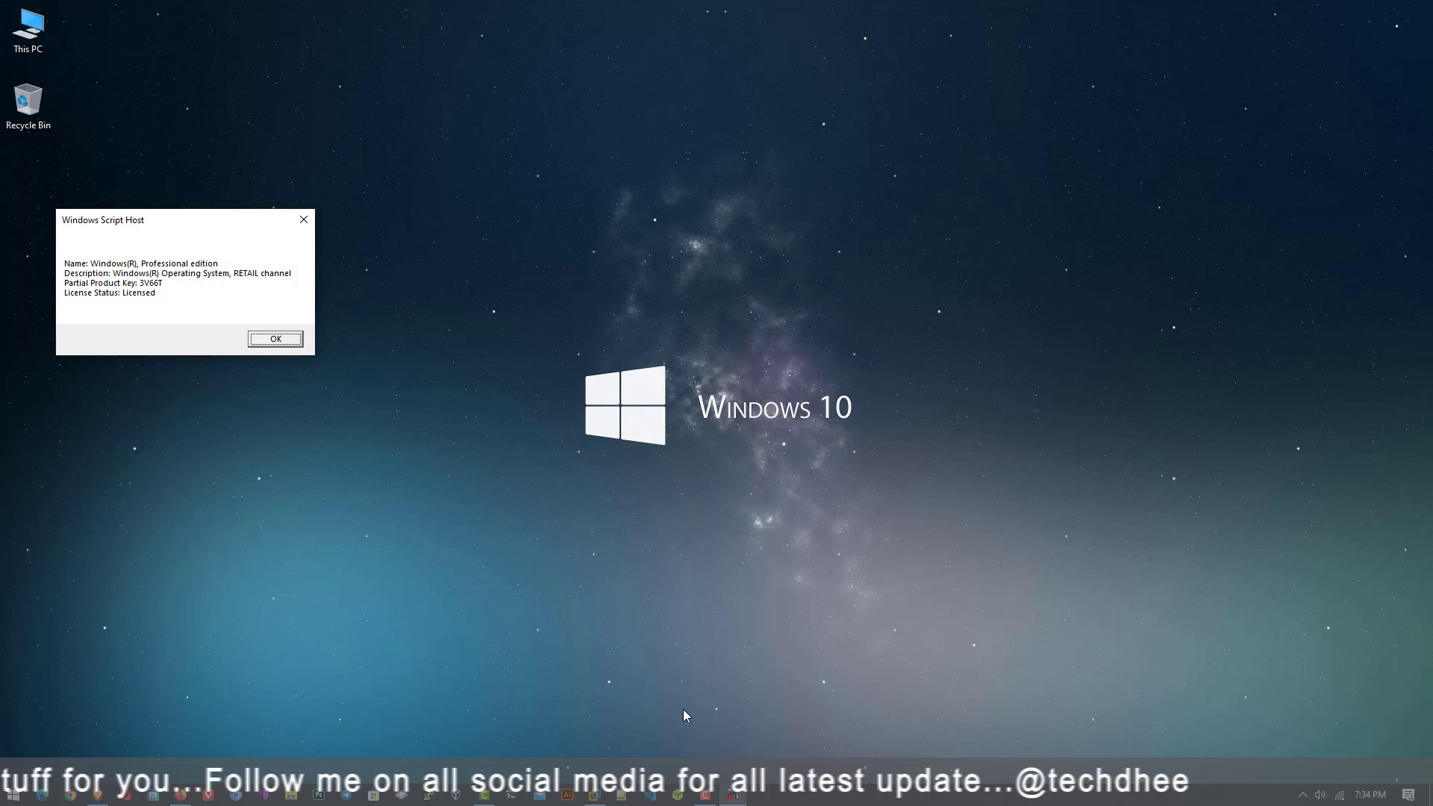
{"action": "left_click", "coordinate": [705, 795]}
- From the Windows 10 guest's Start menu, start Command Prompt with Run as administrator
{"action": "key", "text": "super"}
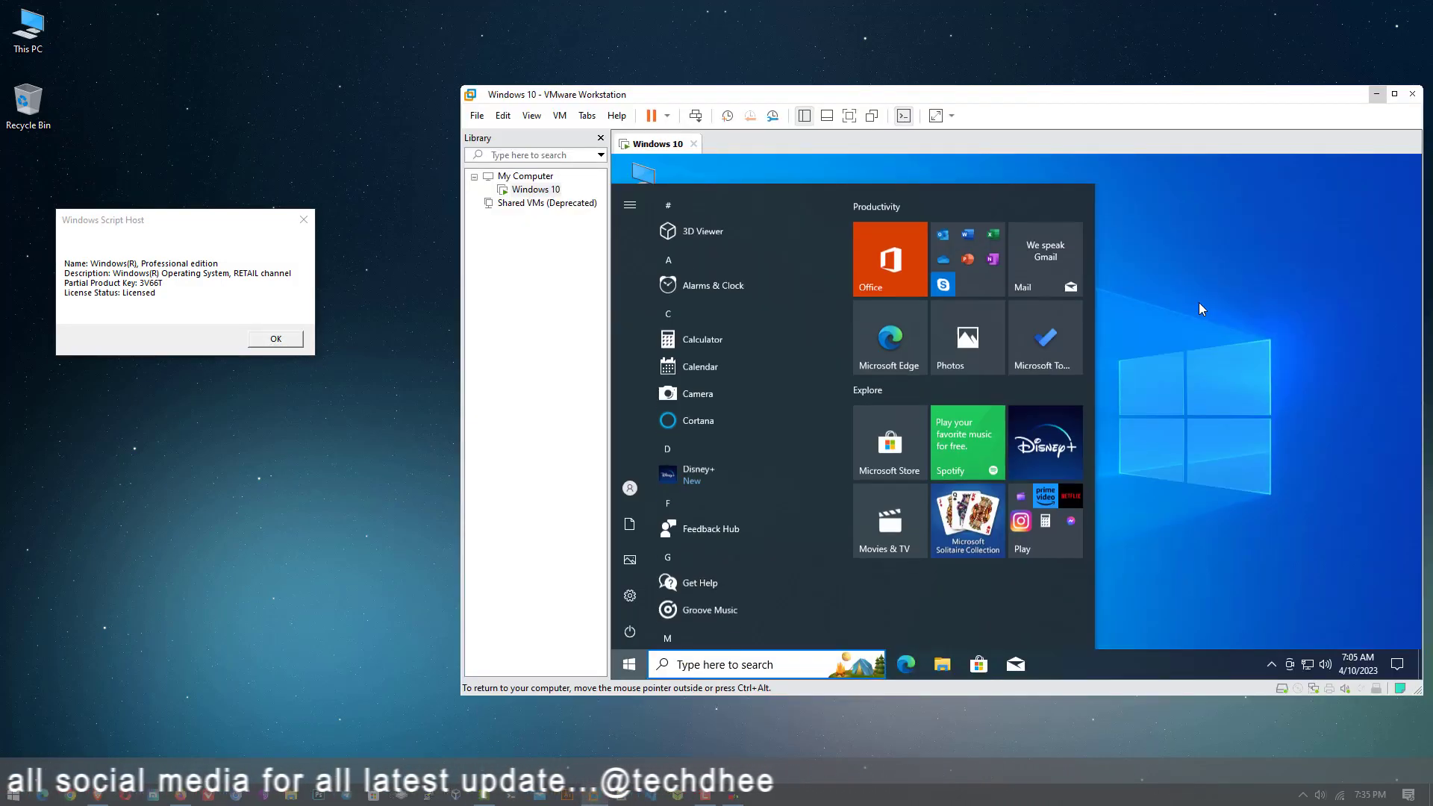
{"action": "type", "text": "cmd"}
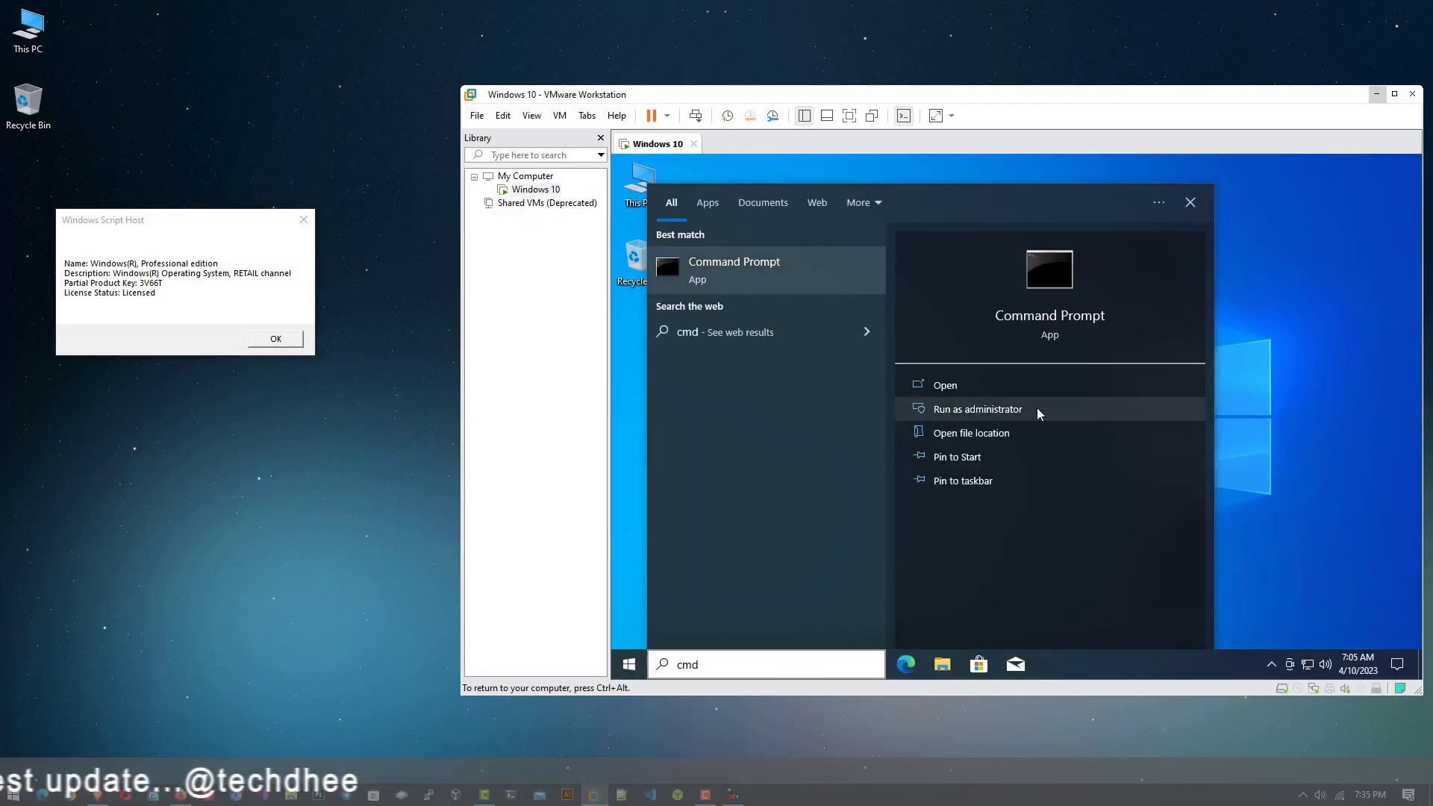
{"action": "left_click", "coordinate": [1036, 408]}
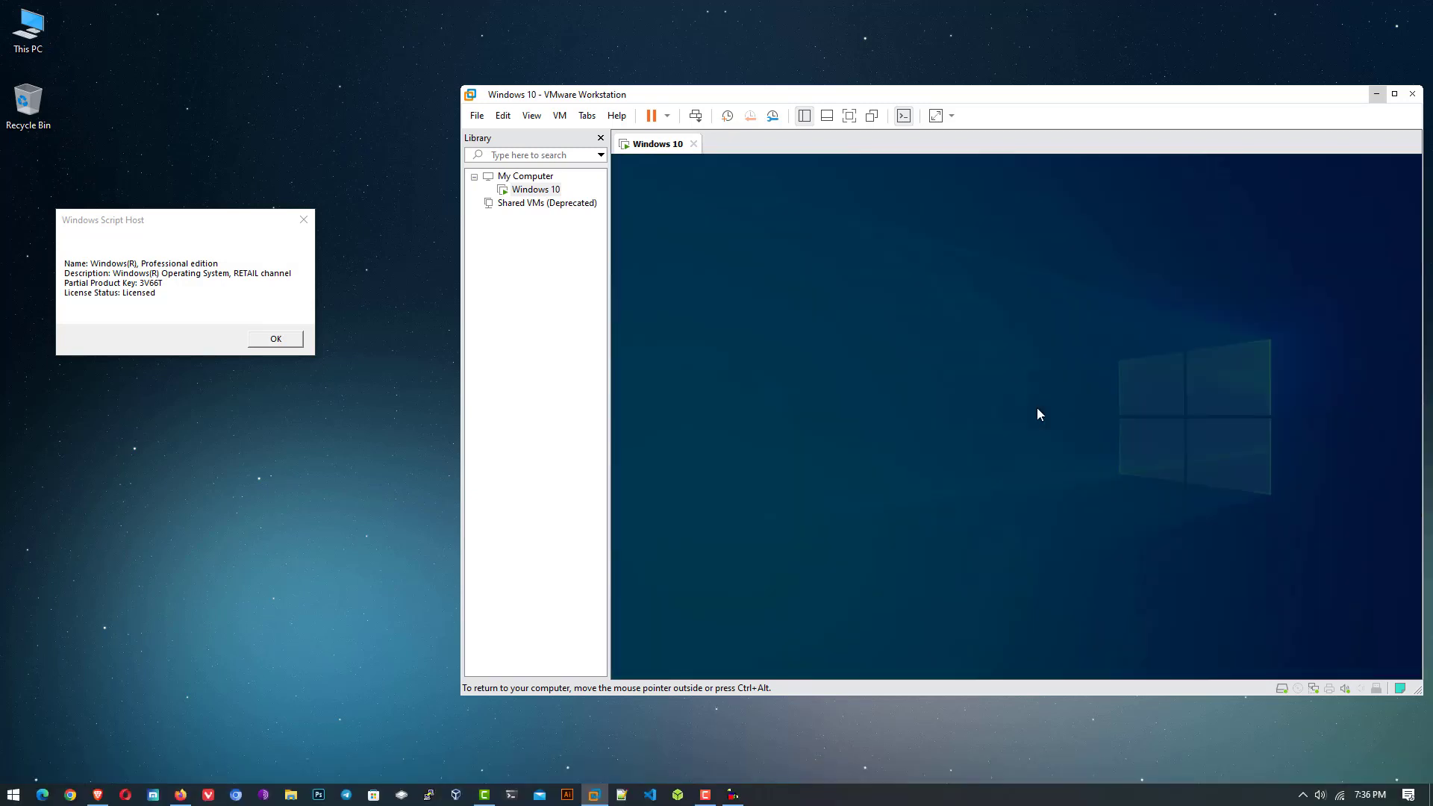
- Approve UAC and run slmgr /dli, which shows VOLUME_KMSCLIENT Licensed, then close the dialog and prompt
{"action": "left_click", "coordinate": [974, 509]}
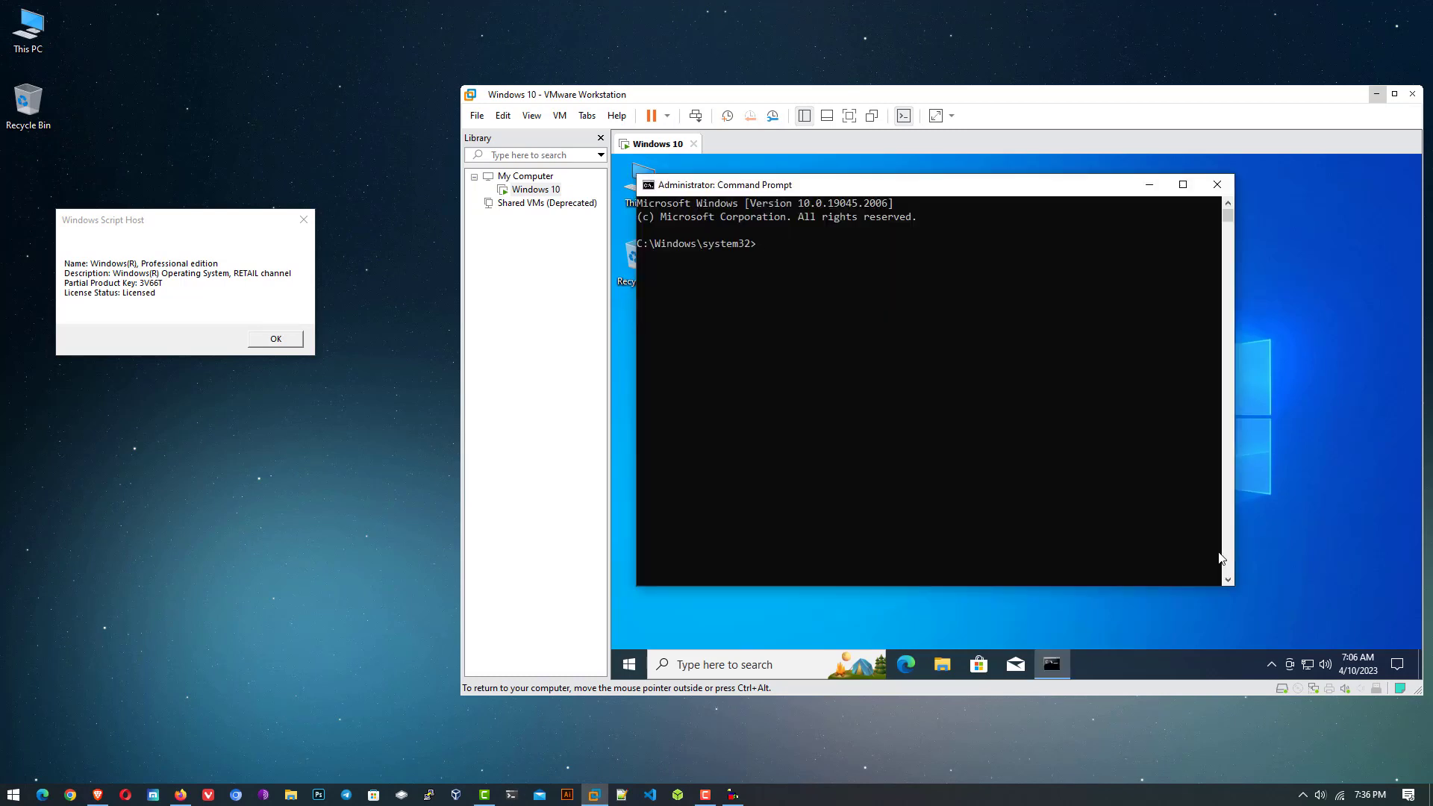
{"action": "type", "text": "slmgr /d"}
{"action": "type", "text": "li"}
{"action": "key", "text": "Return"}
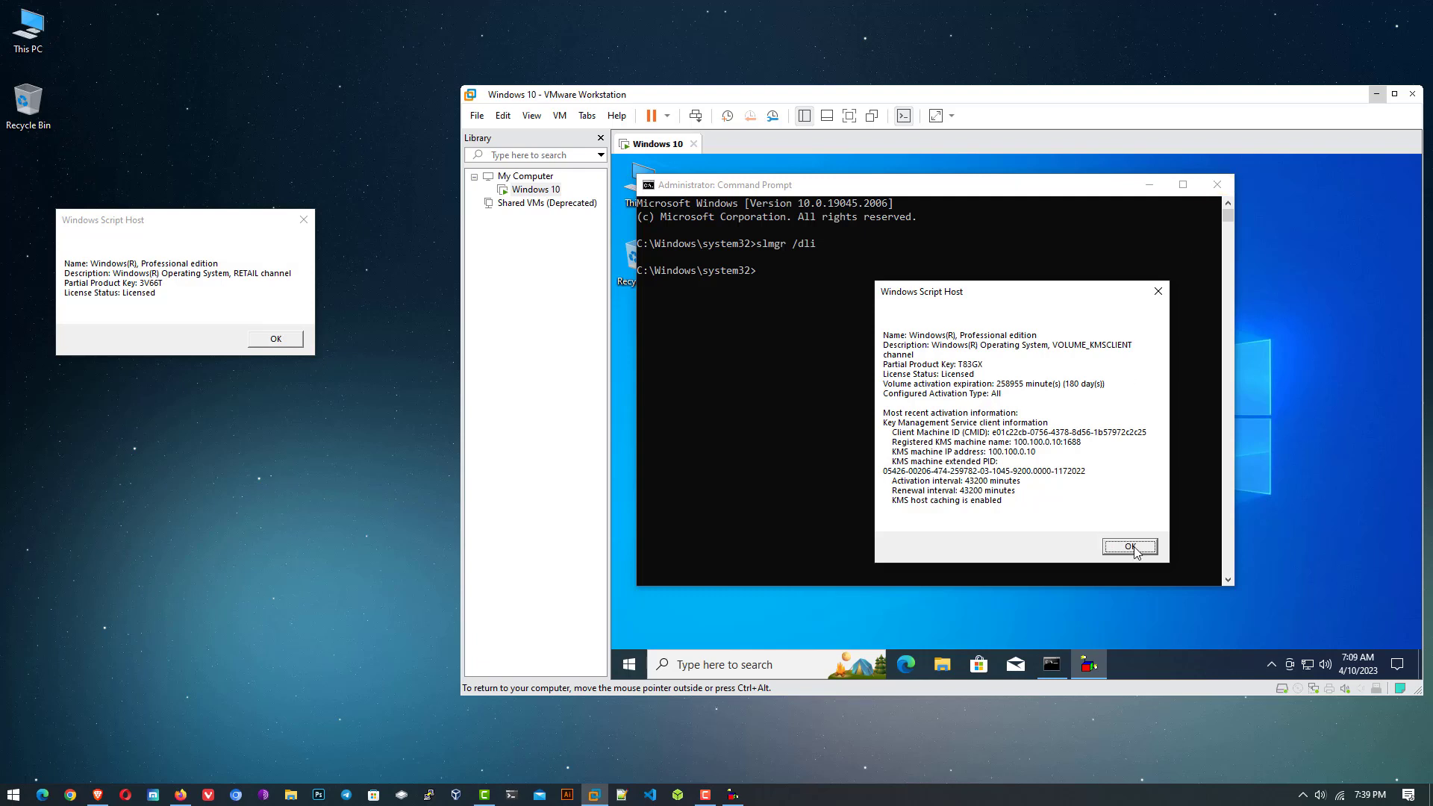
{"action": "key", "text": "Return"}
{"action": "left_click", "coordinate": [1216, 184]}
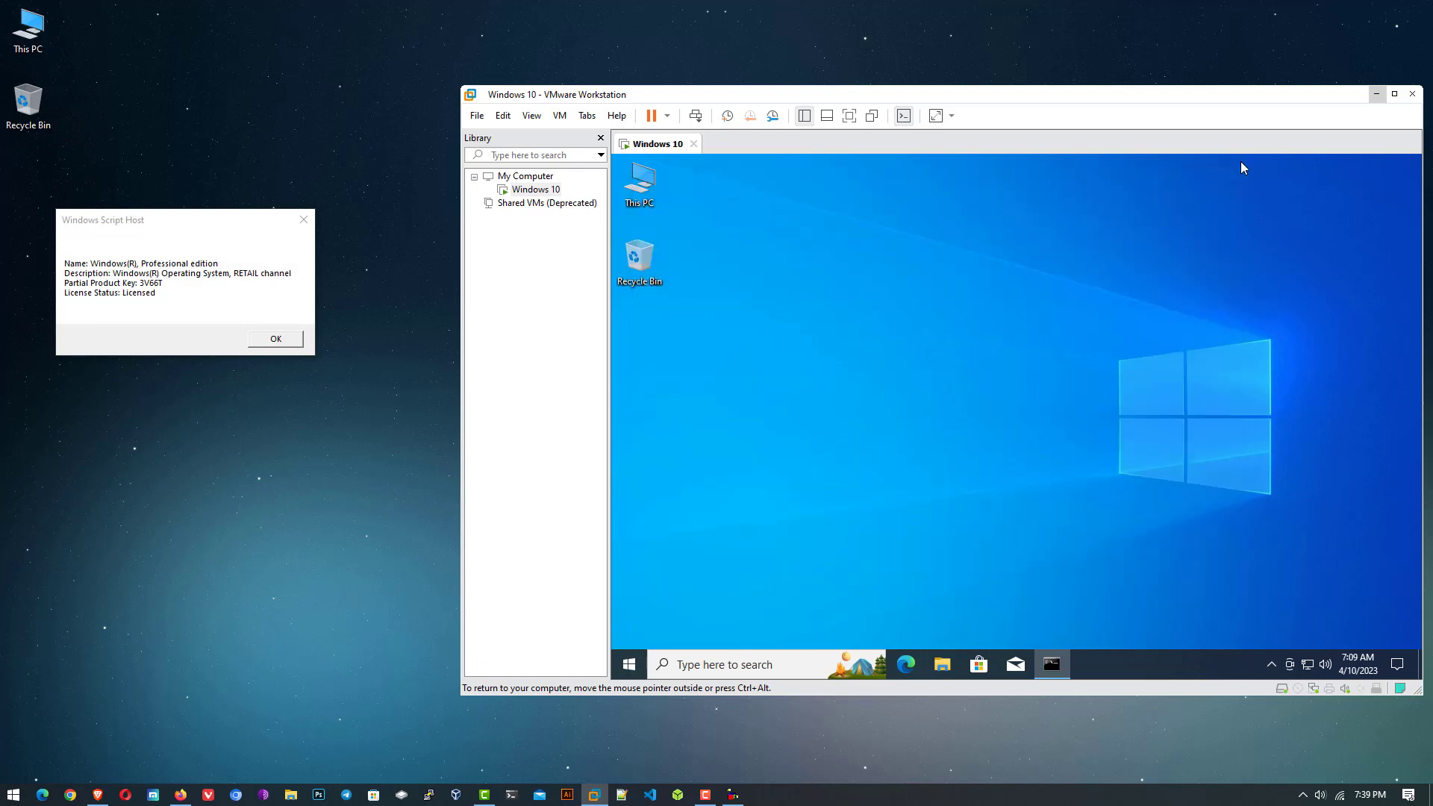
- Minimize VMware Workstation and dismiss the host's Windows Script Host license dialog with OK
{"action": "left_click", "coordinate": [1376, 95]}
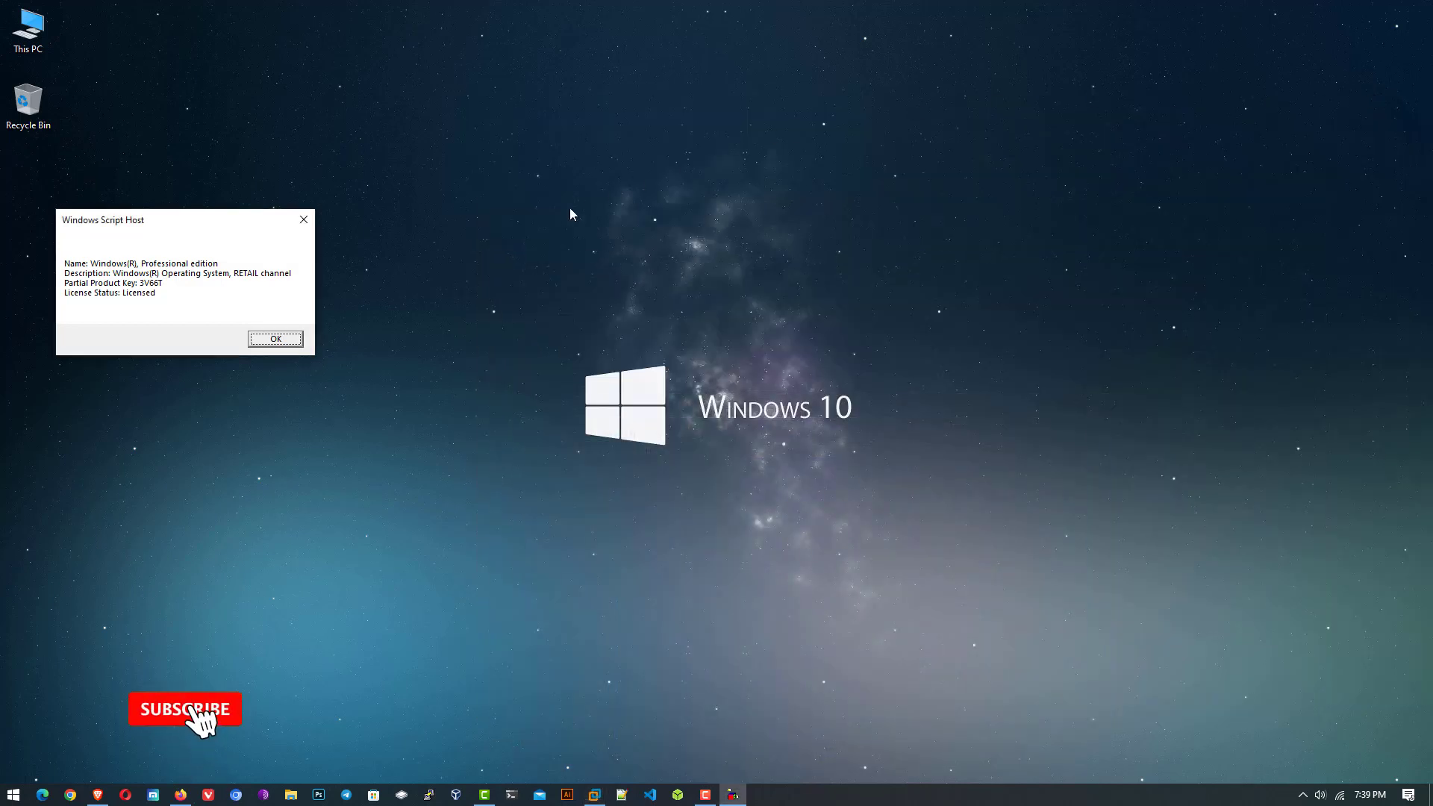
{"action": "left_click", "coordinate": [275, 340]}
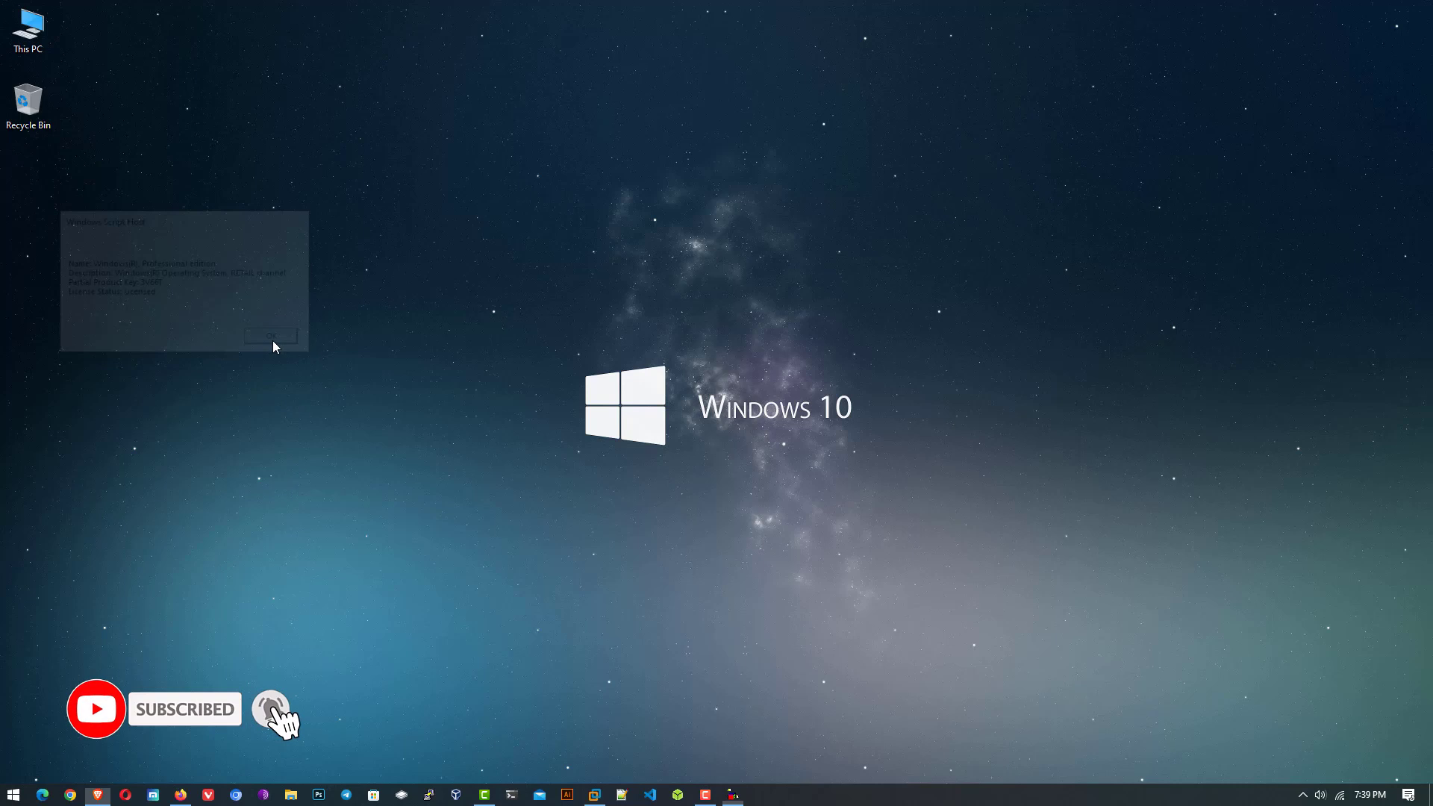